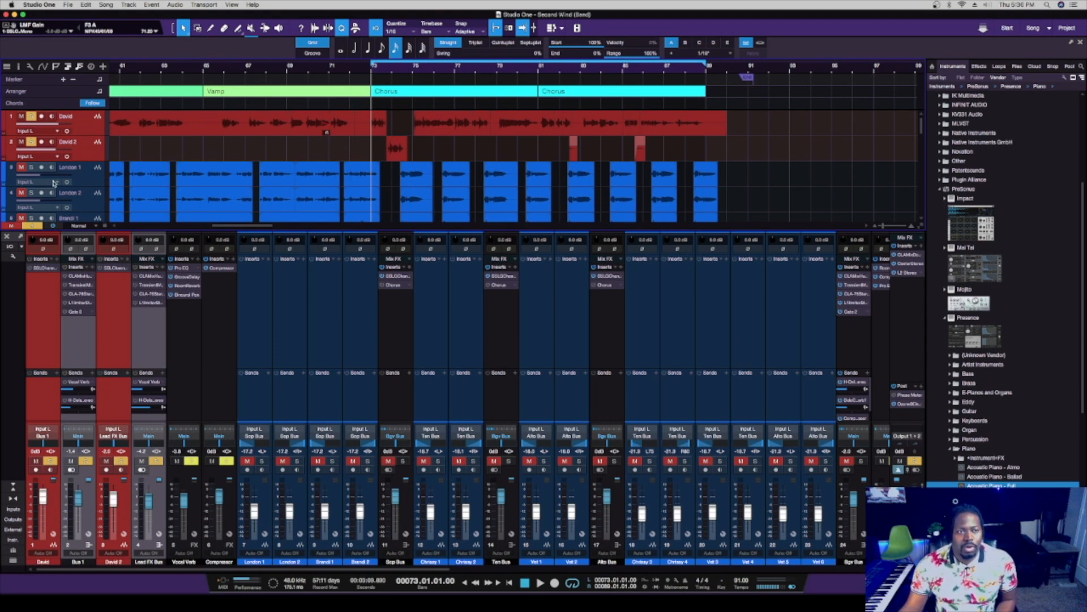
Open the SSLChannel plug-in on the first lead vocal track and toggle that track's inserts to compare bypassed and active
click(39, 268)
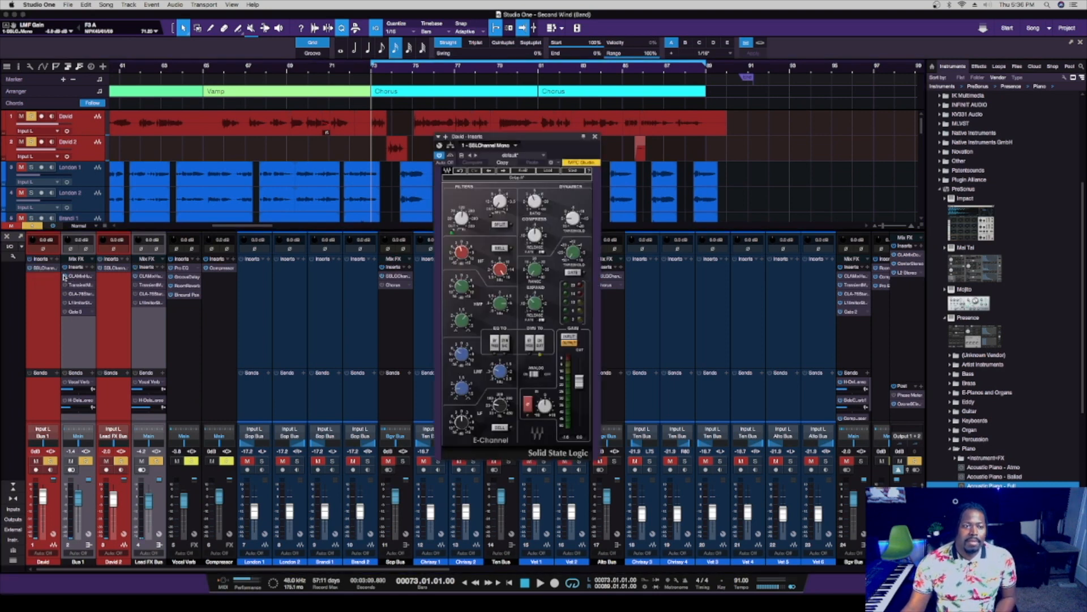
click(50, 286)
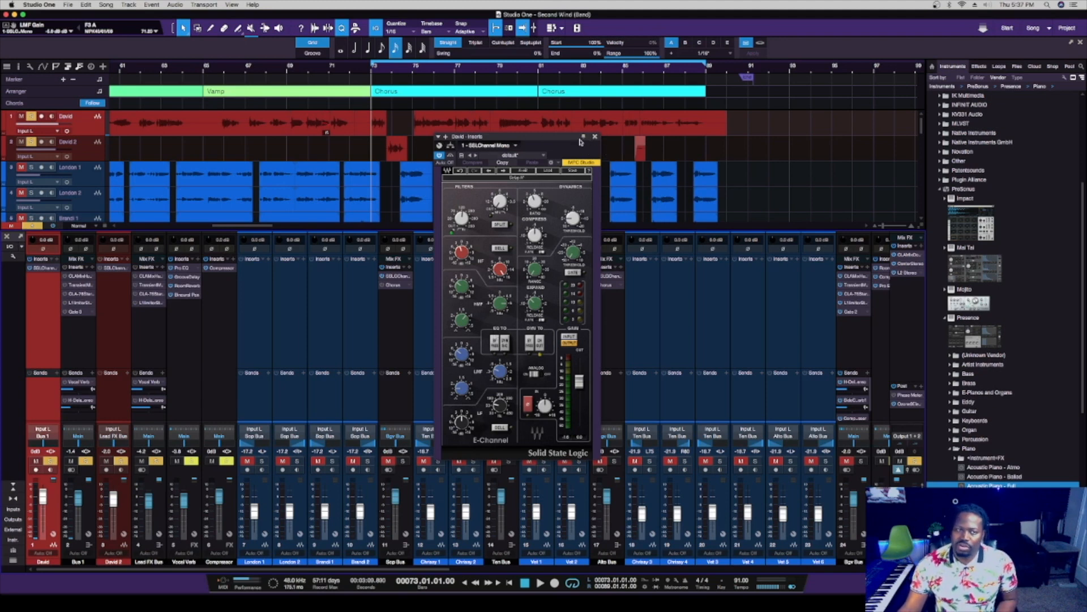
click(29, 263)
click(29, 263)
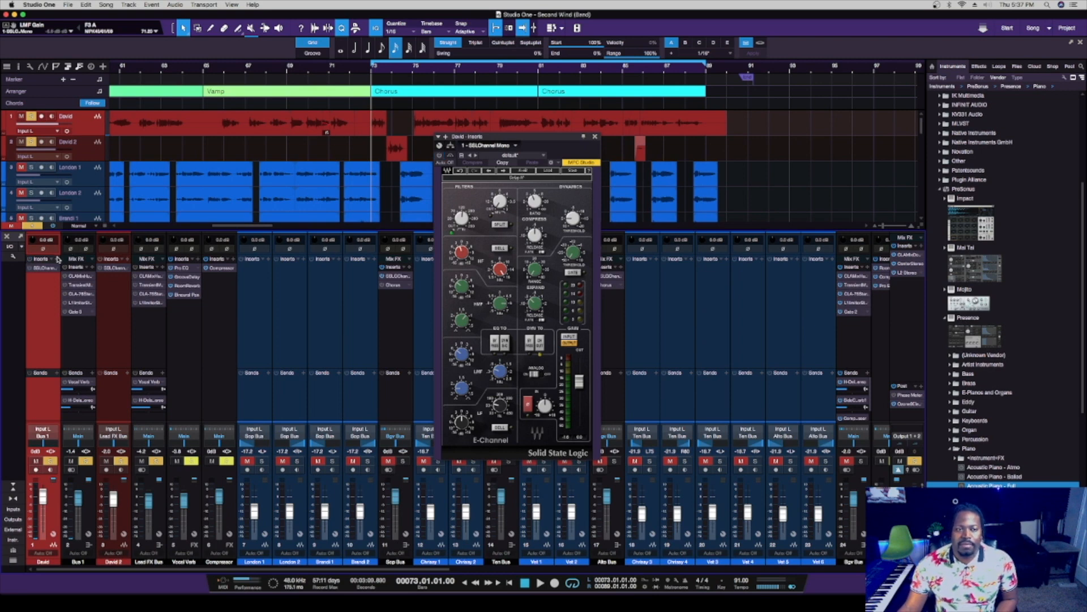
Audition the chorus with the lead vocal SSLChannel active and unmute the second lead vocal track during playback
key(space)
key(space)
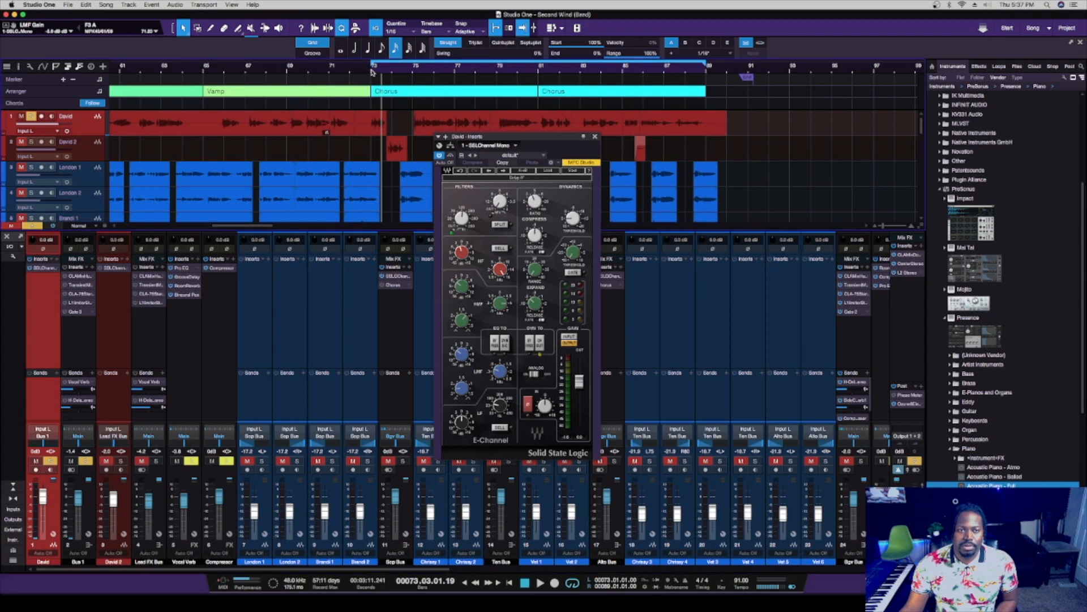
key(space)
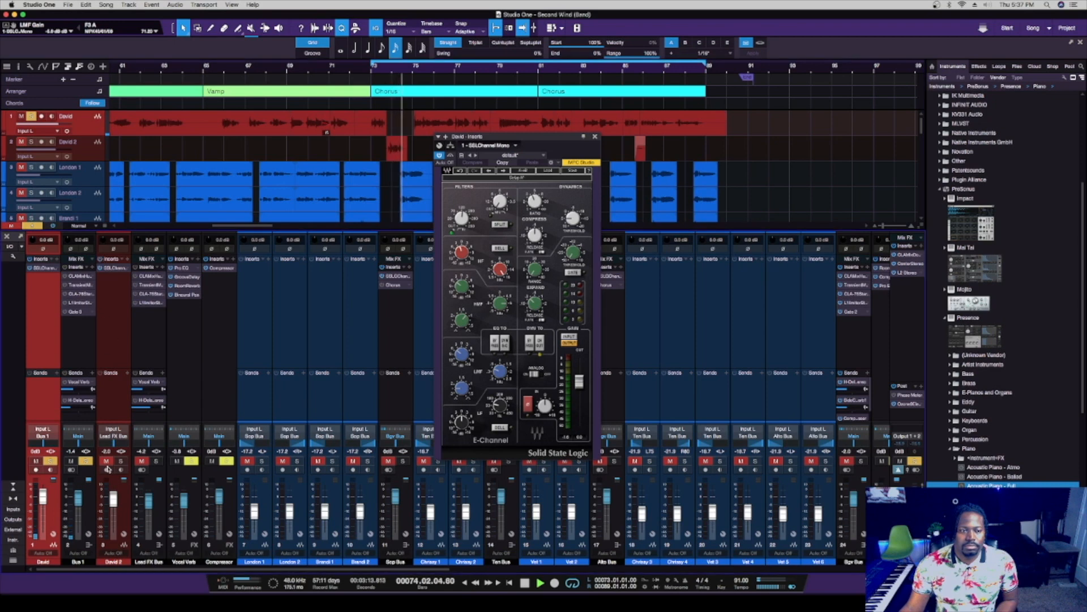
click(107, 462)
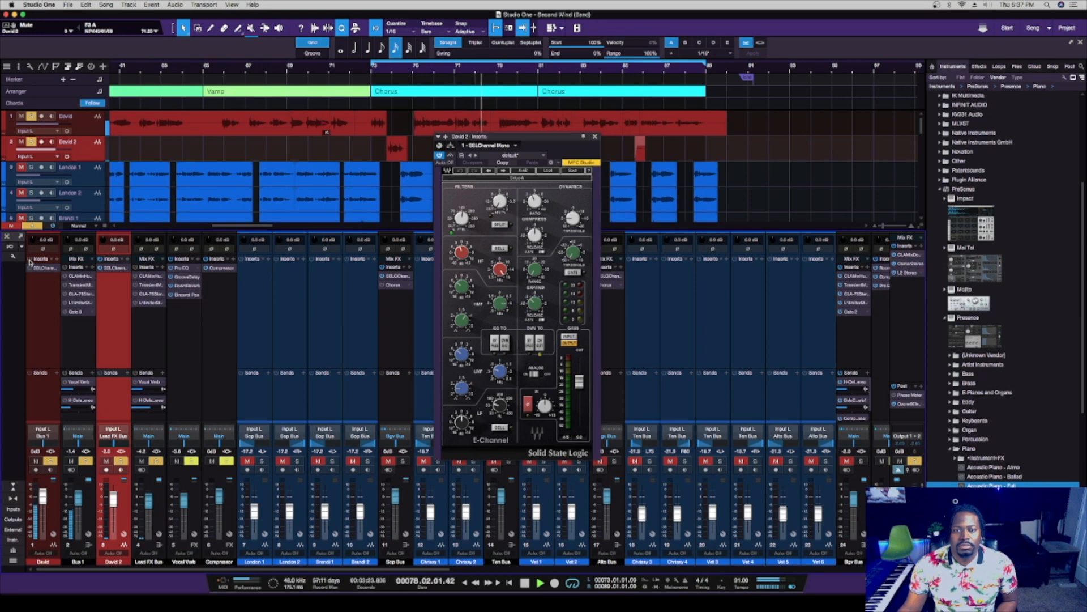
key(space)
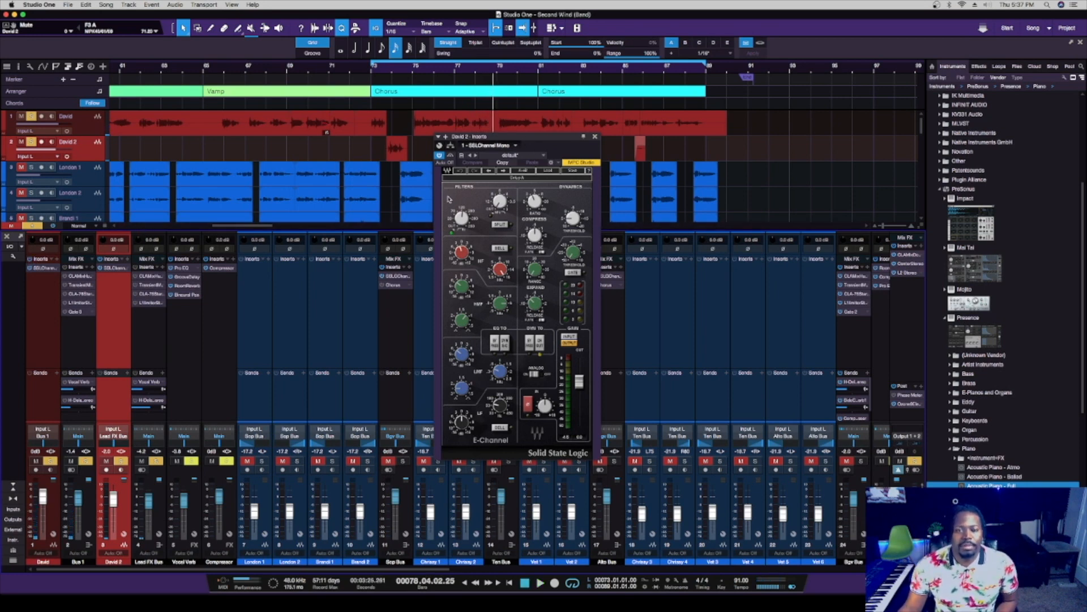
Return the playhead to bar 73 and open the CLA MixHub insert on Bus 1 to examine its EQ settings
click(78, 336)
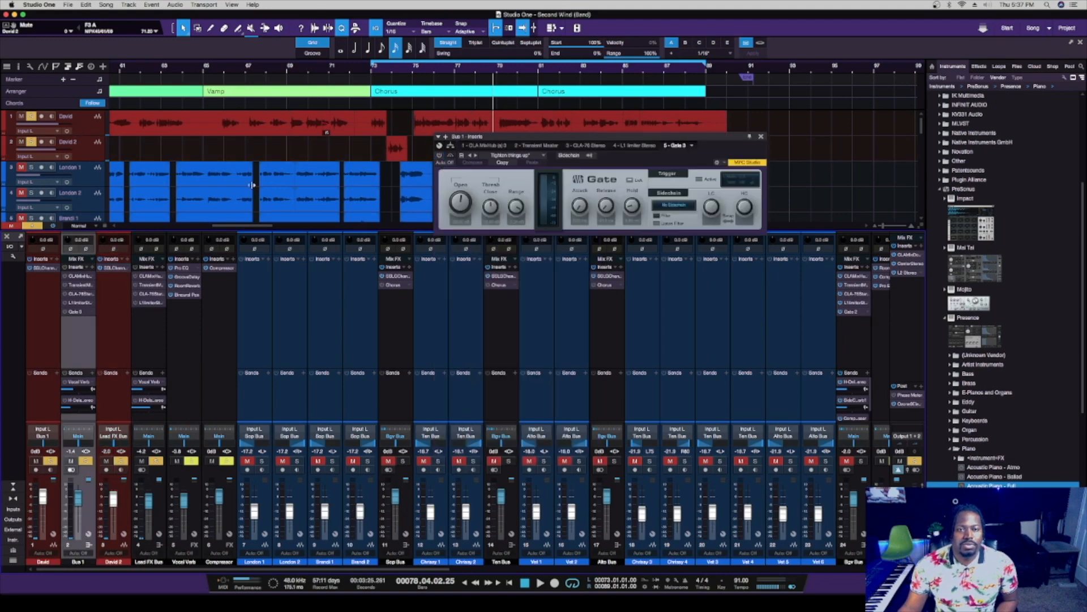
click(373, 67)
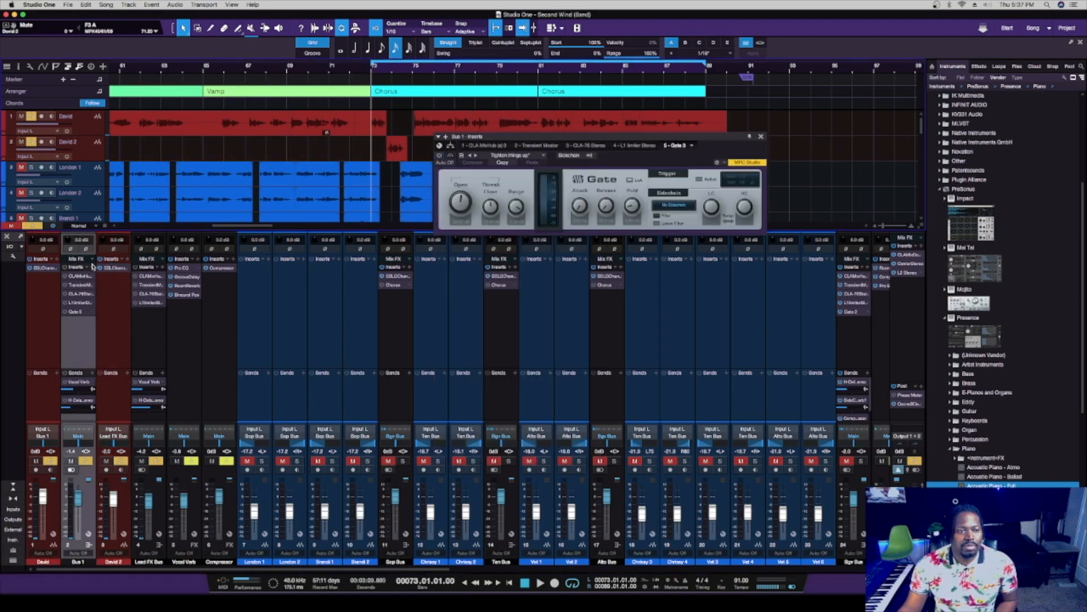
click(79, 277)
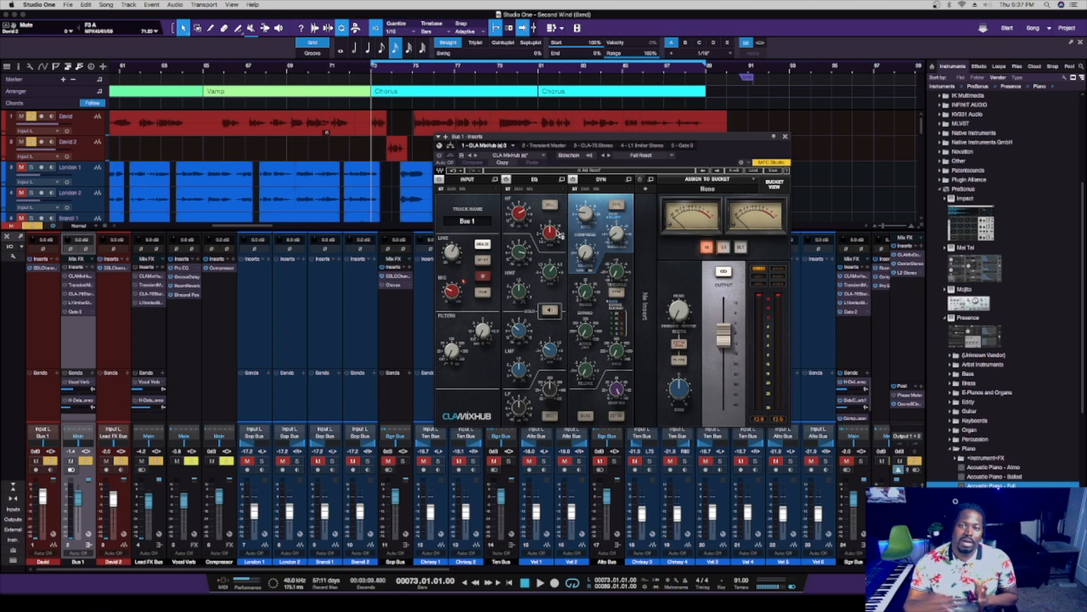
mouse_move(560, 234)
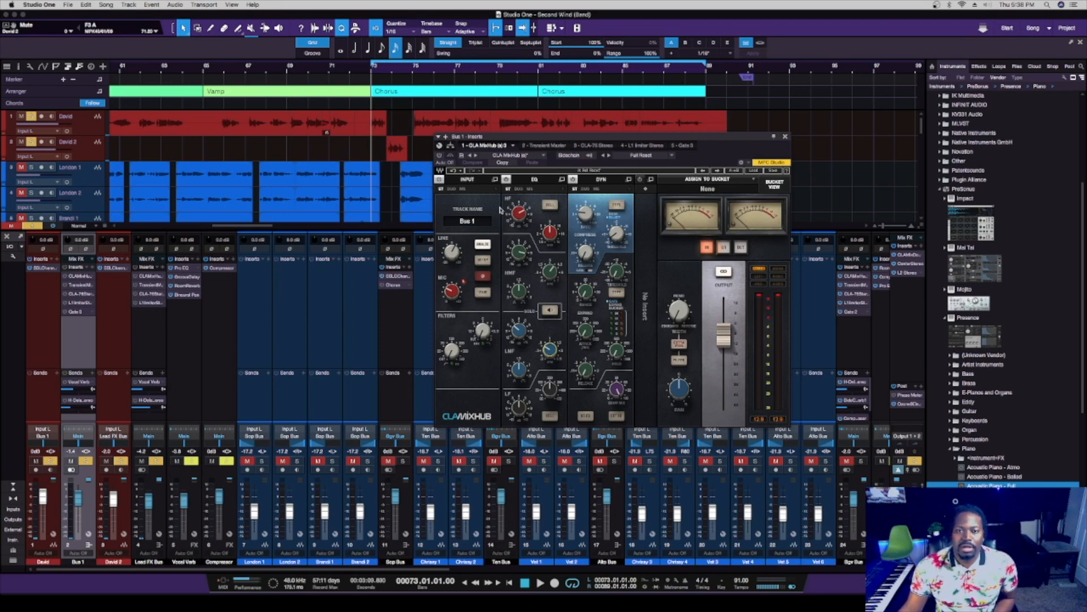
Activate the CLA MixHub on Bus 1 and the Lead FX Bus and audition the chorus from bar 73
click(138, 277)
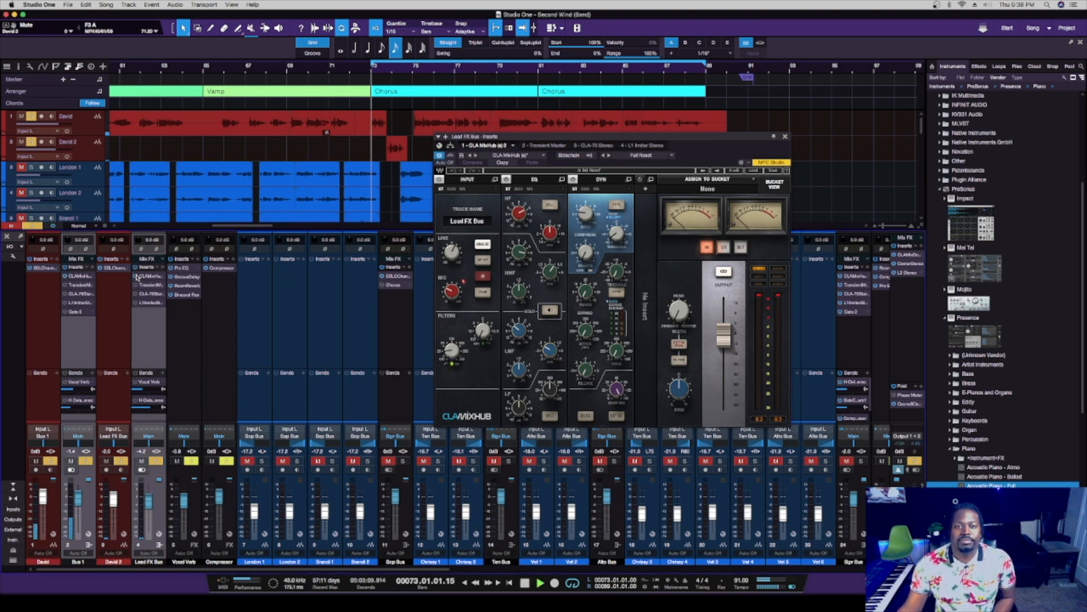
key(space)
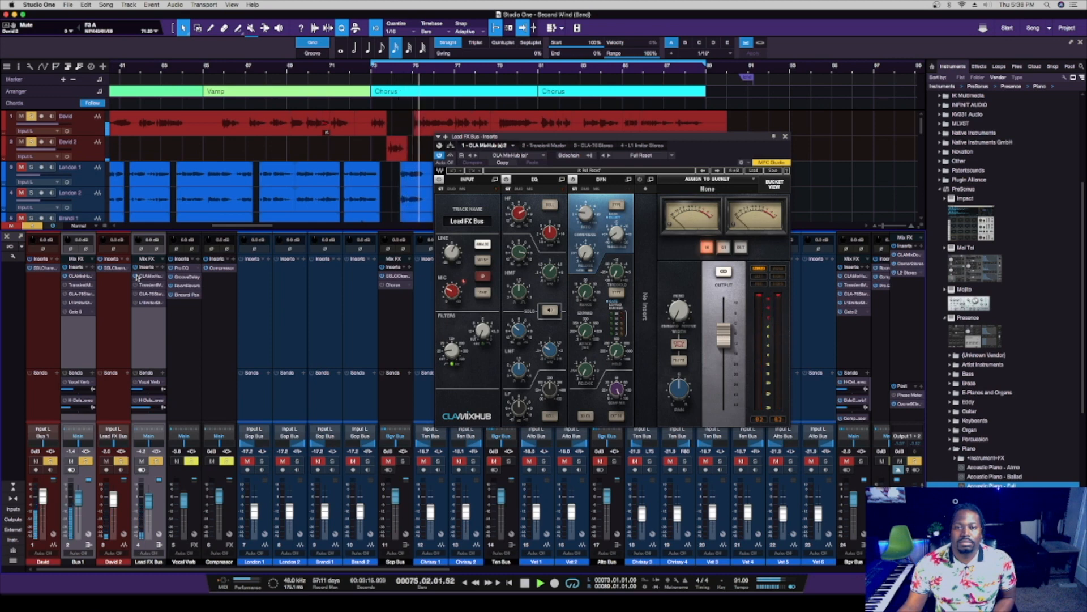
click(76, 344)
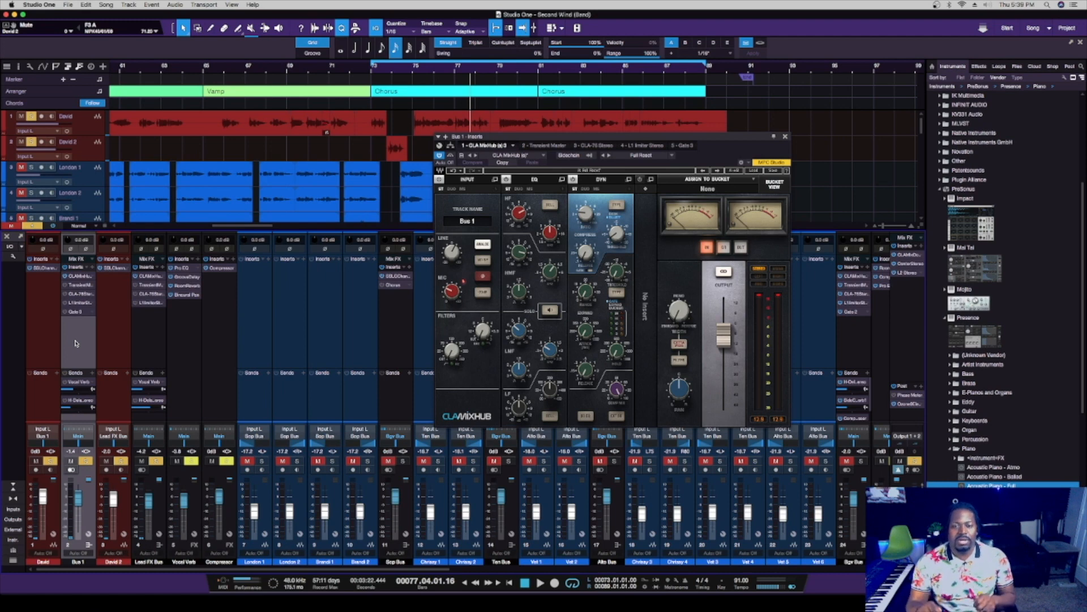
Show the Transient Master and CLA-76 inserts of Bus 1 and activate the CLA-76 compressor
click(79, 285)
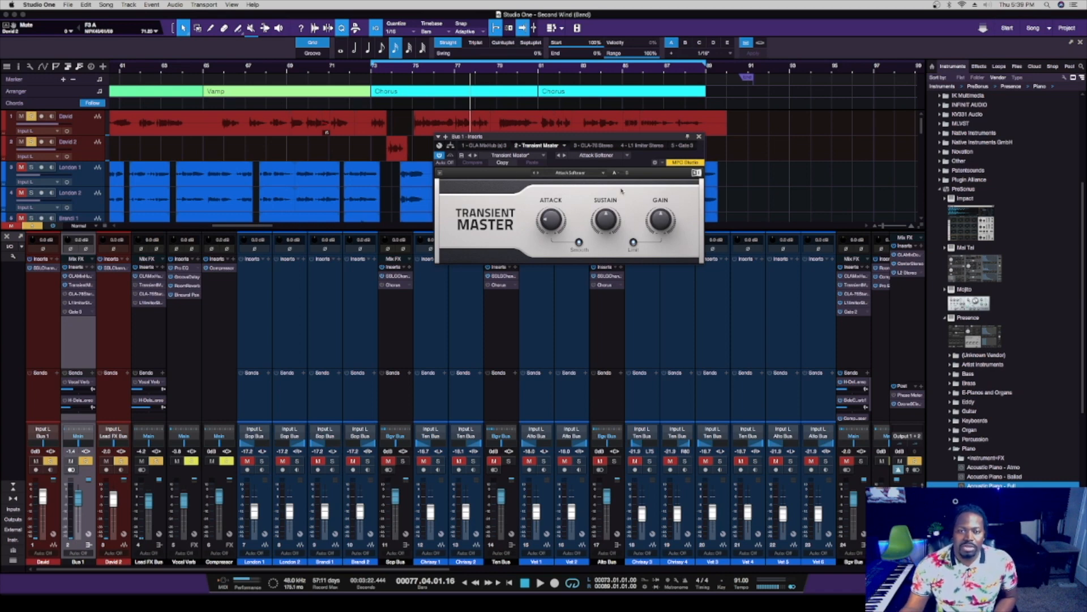
click(594, 146)
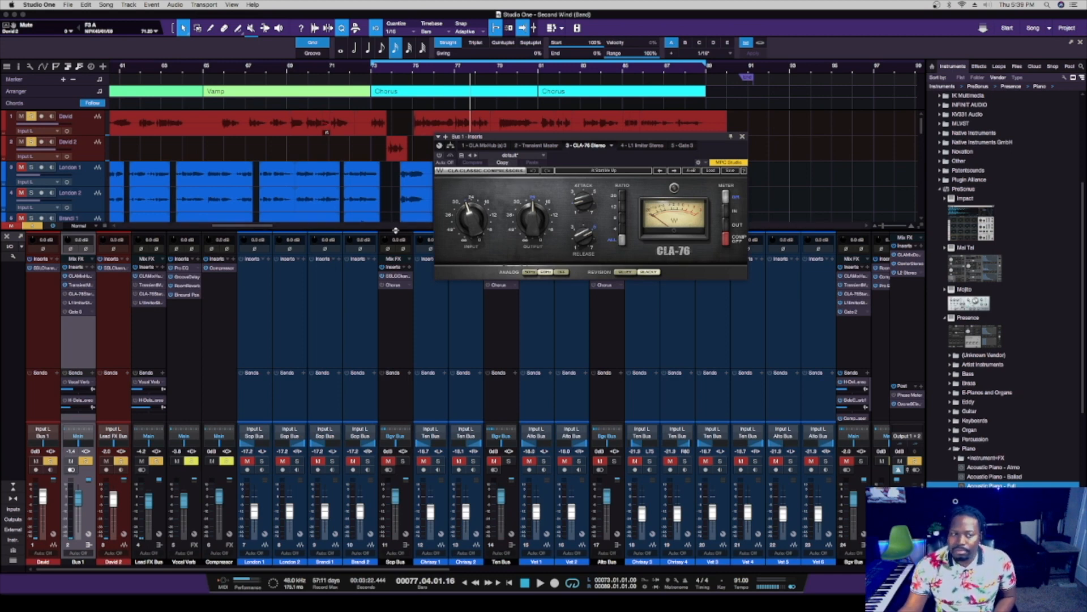
click(65, 295)
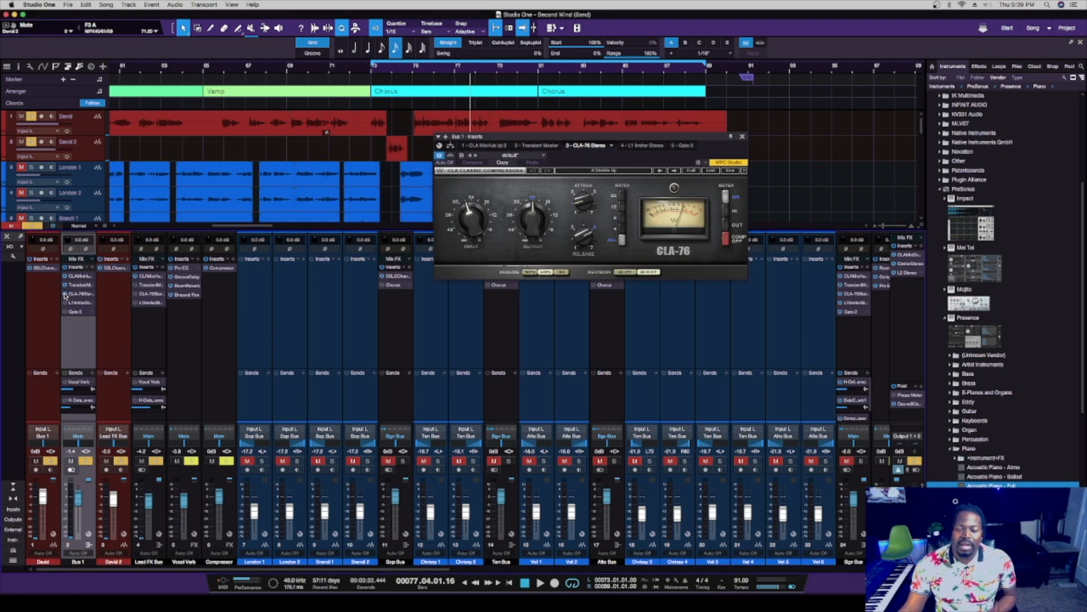
Play the chorus from bar 73 to audition the CLA-76 compression on Bus 1
click(371, 72)
key(space)
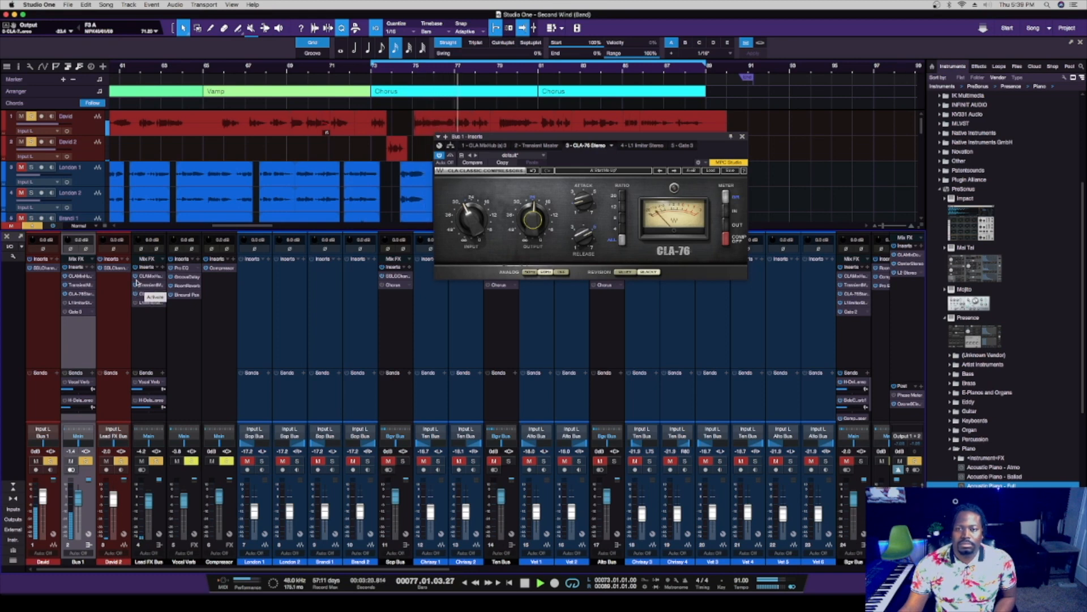
key(space)
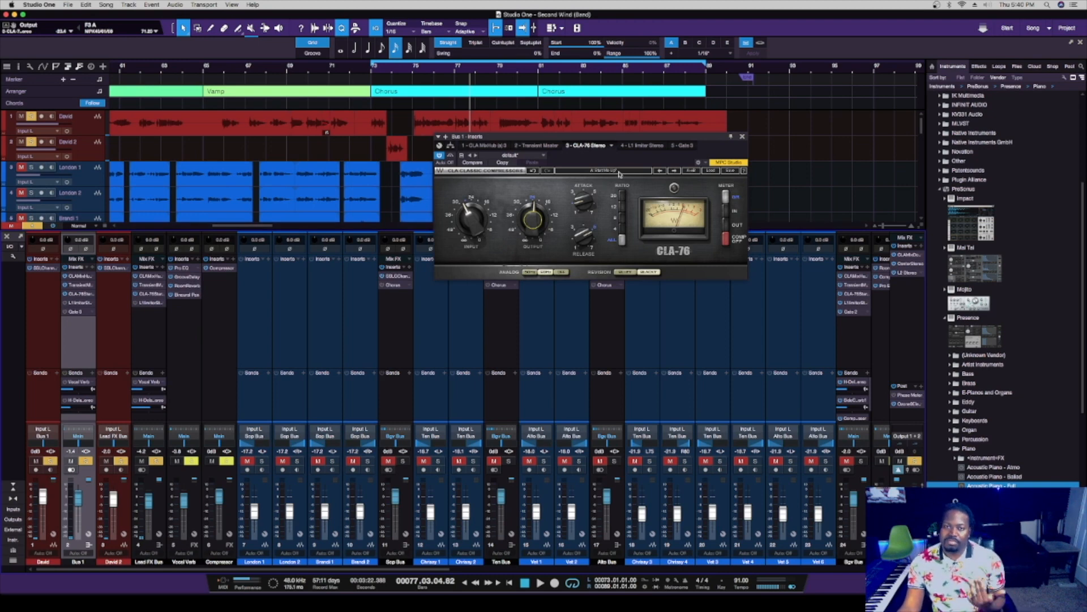
Open the L1 limiter on Bus 1, audition the chorus from bar 73 through it, and close the plug-in window
click(638, 147)
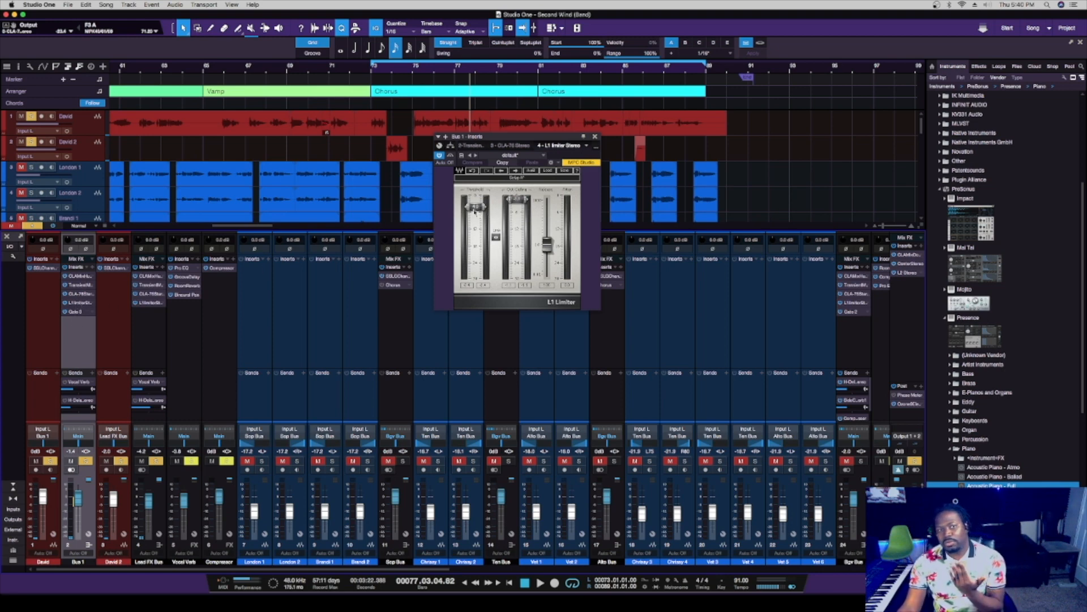
click(372, 70)
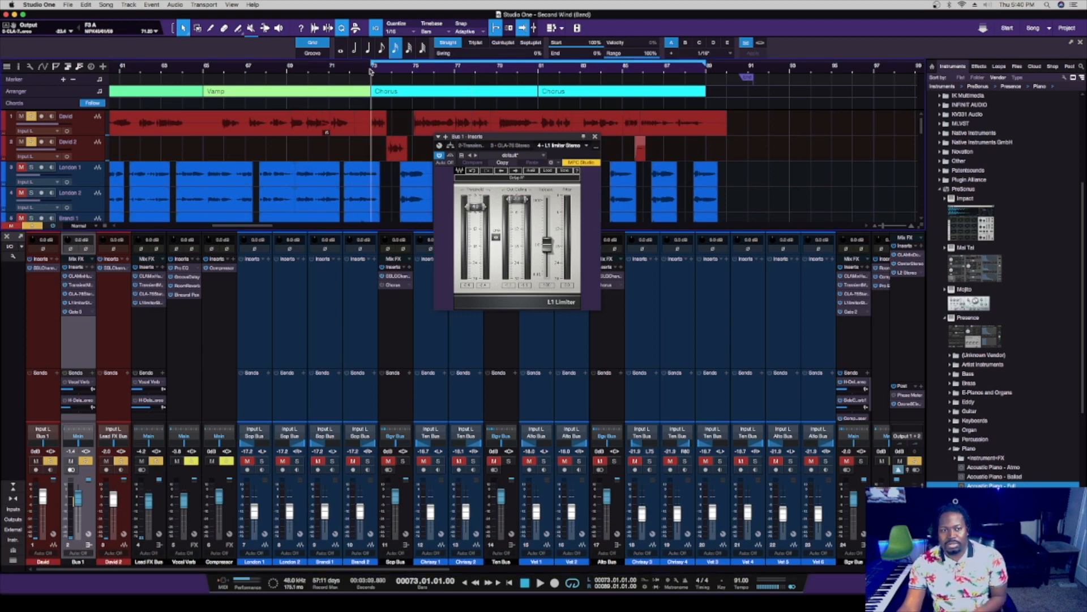
key(space)
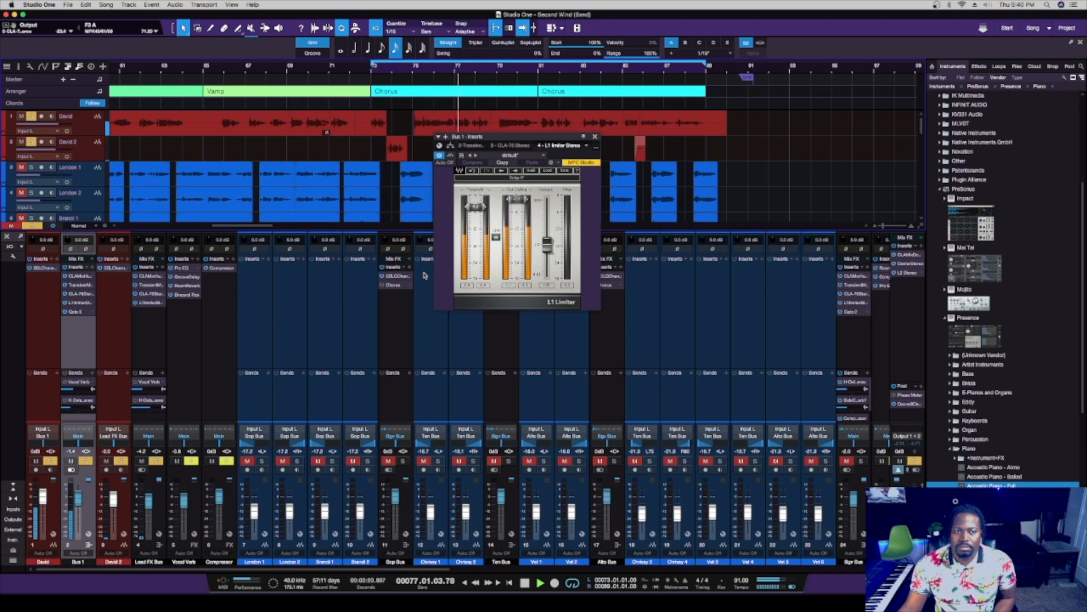
key(space)
click(595, 137)
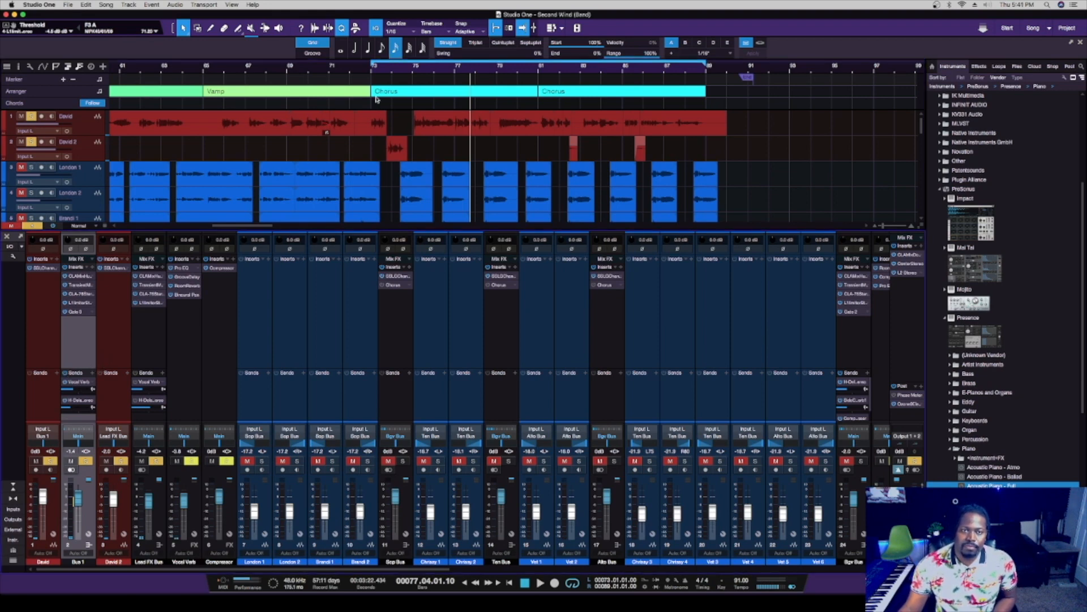
Activate the reverb and delay sends on the lead vocal buses and audition the chorus from bar 73
key(KP_1)
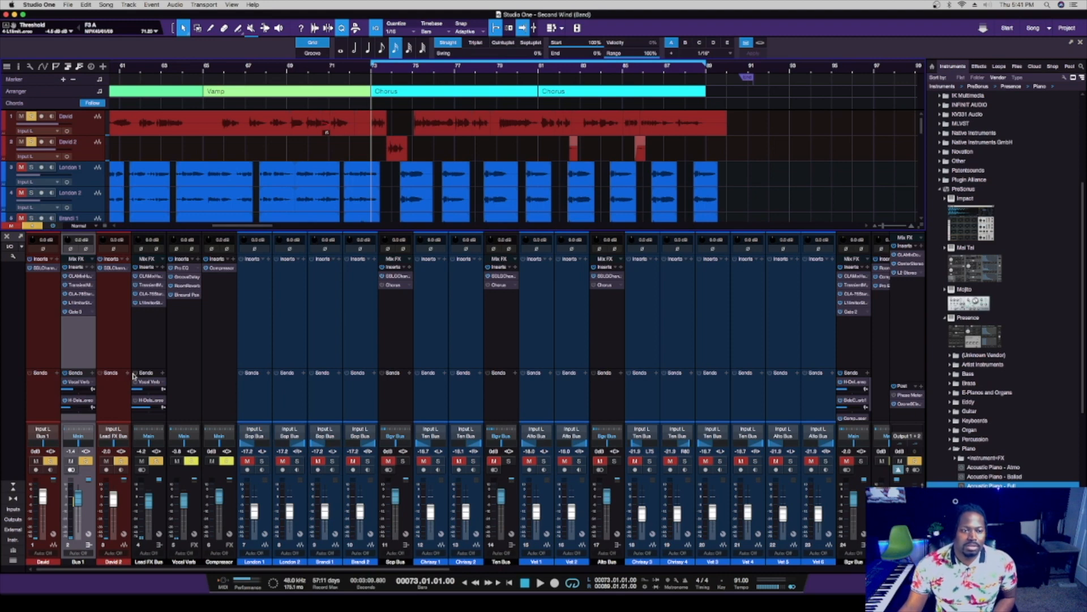
click(102, 408)
key(space)
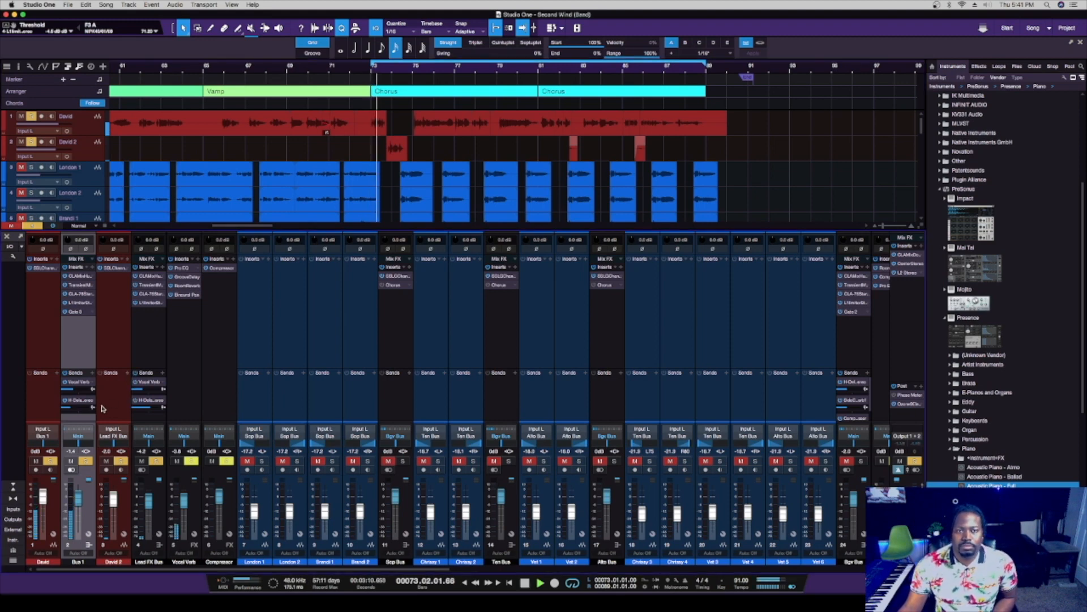
mouse_move(138, 391)
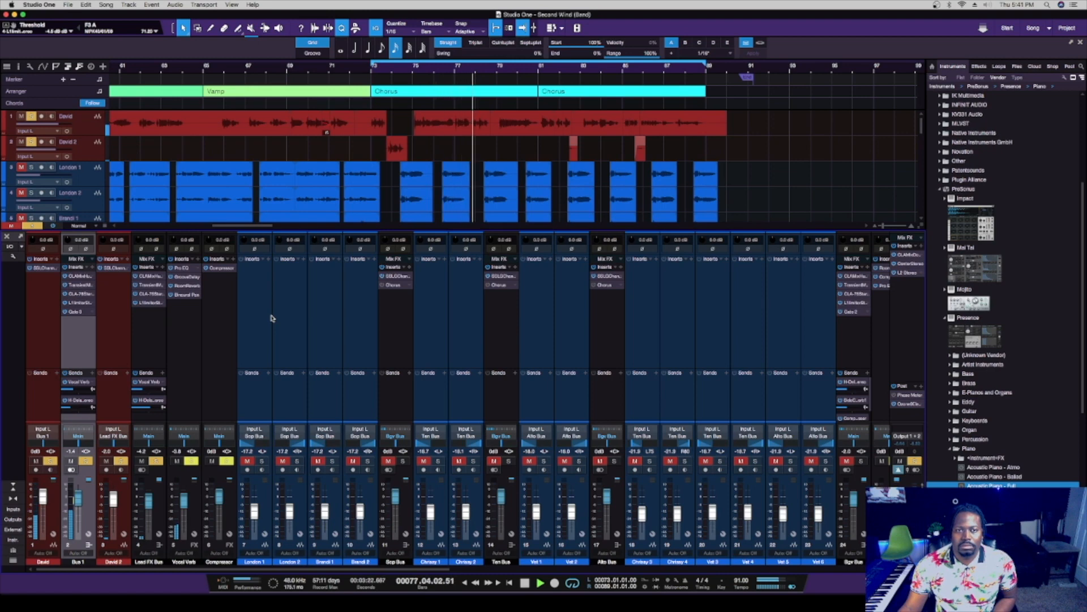
key(space)
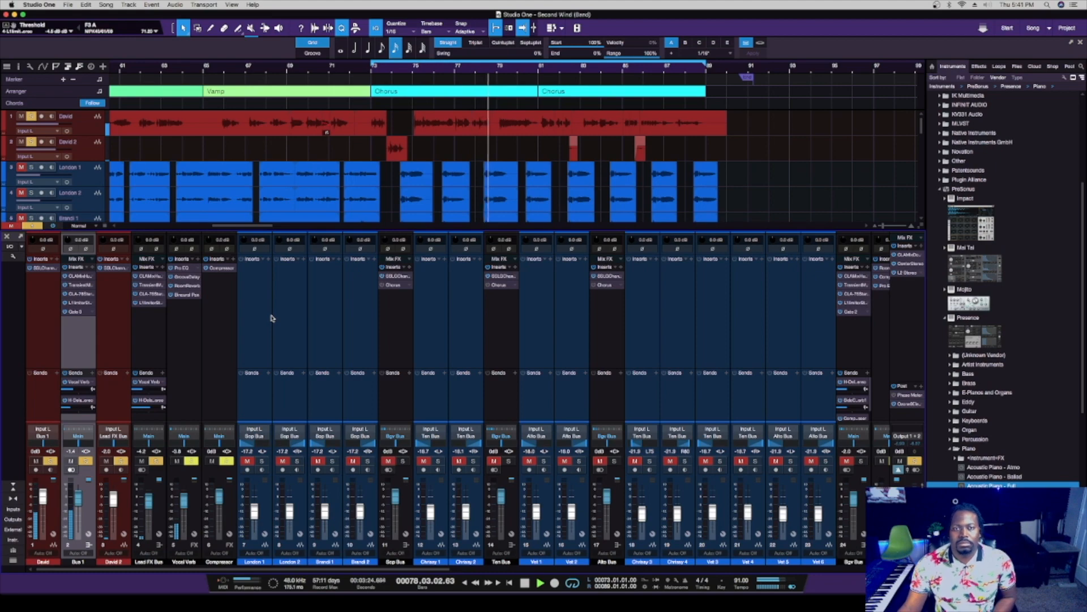
Unmute the Drums 1 track in the mixer
drag(348, 568, 306, 568)
click(681, 463)
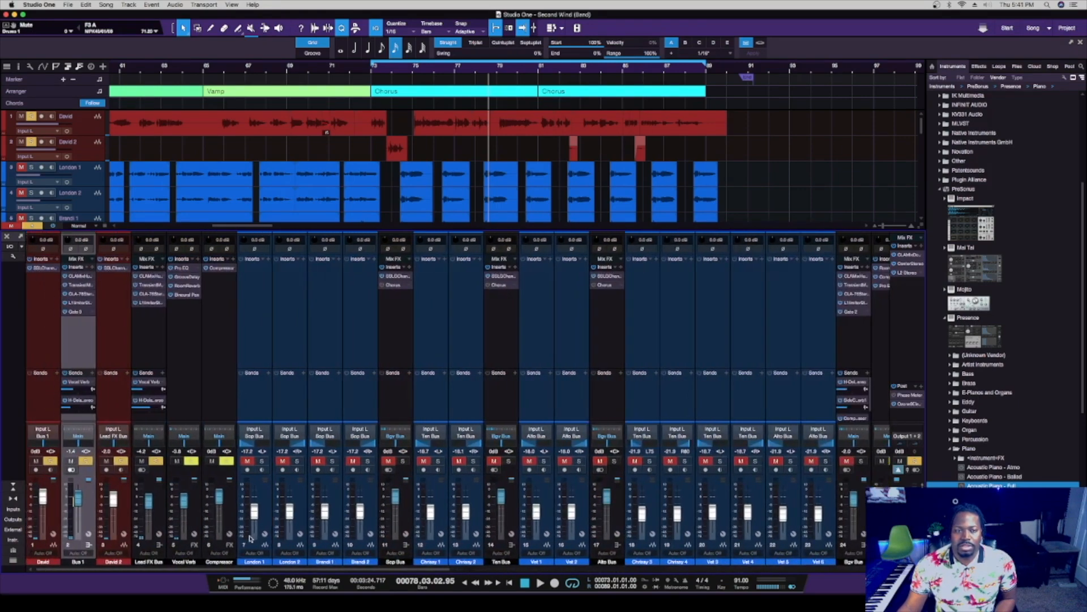
Bypass all inserts and sends on the four lead vocal channels and play the chorus from bar 73 unprocessed
shift+click(150, 339)
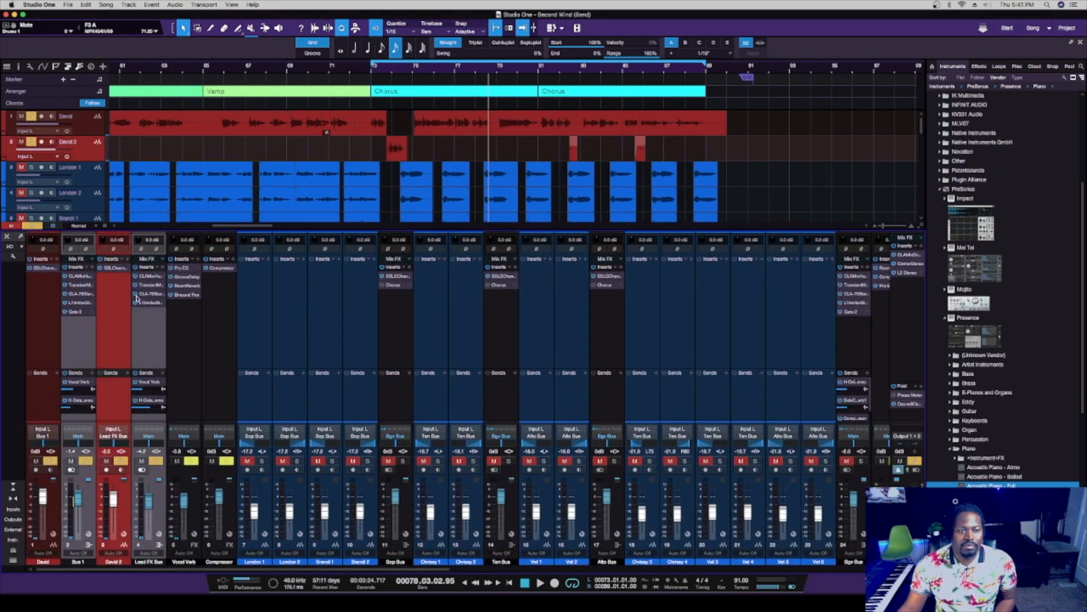
click(30, 259)
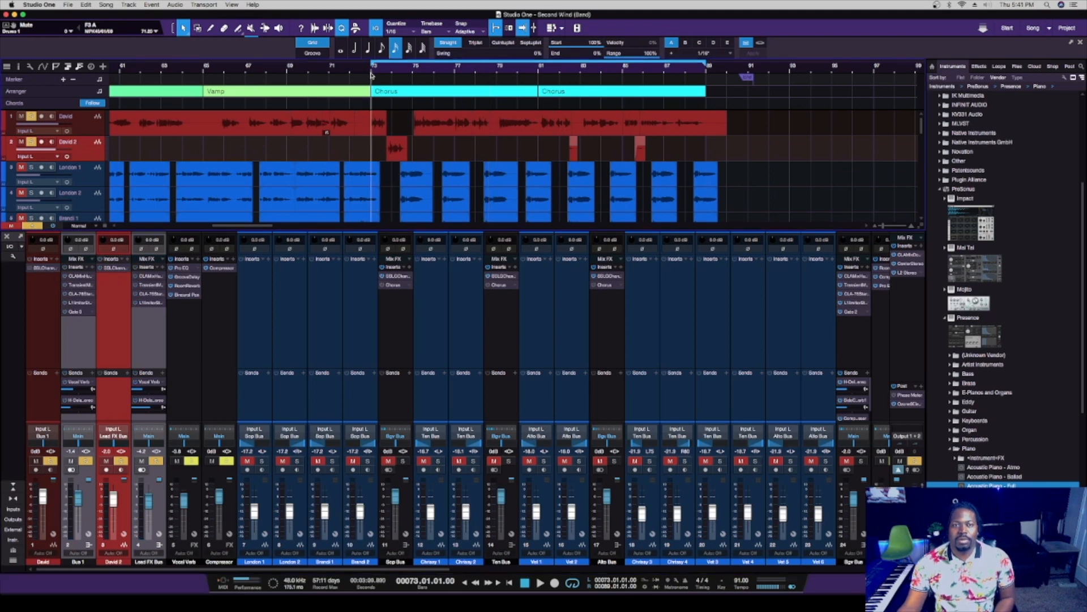
key(space)
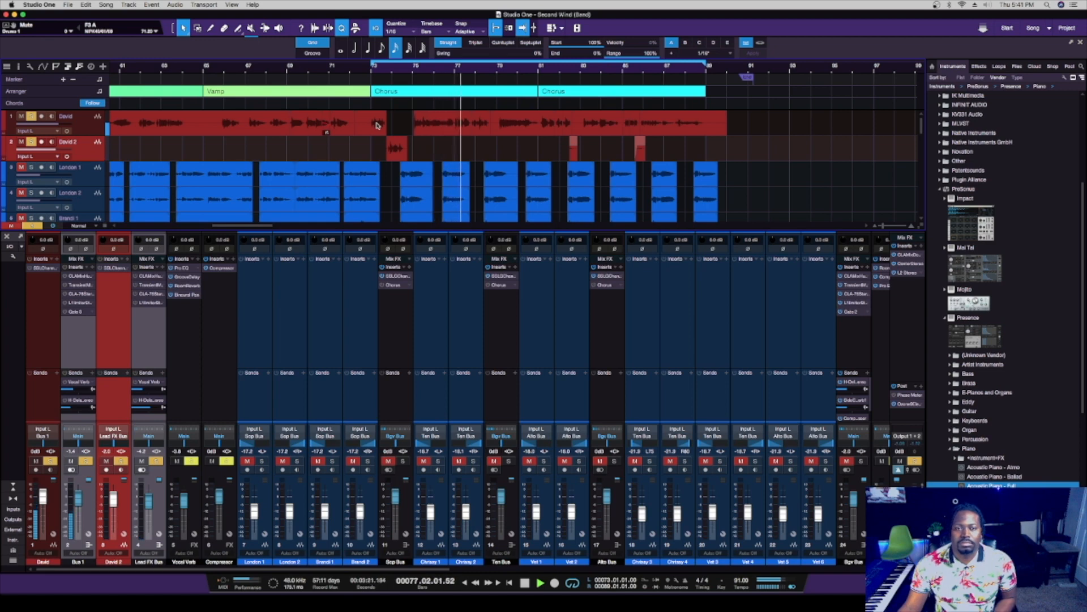
key(space)
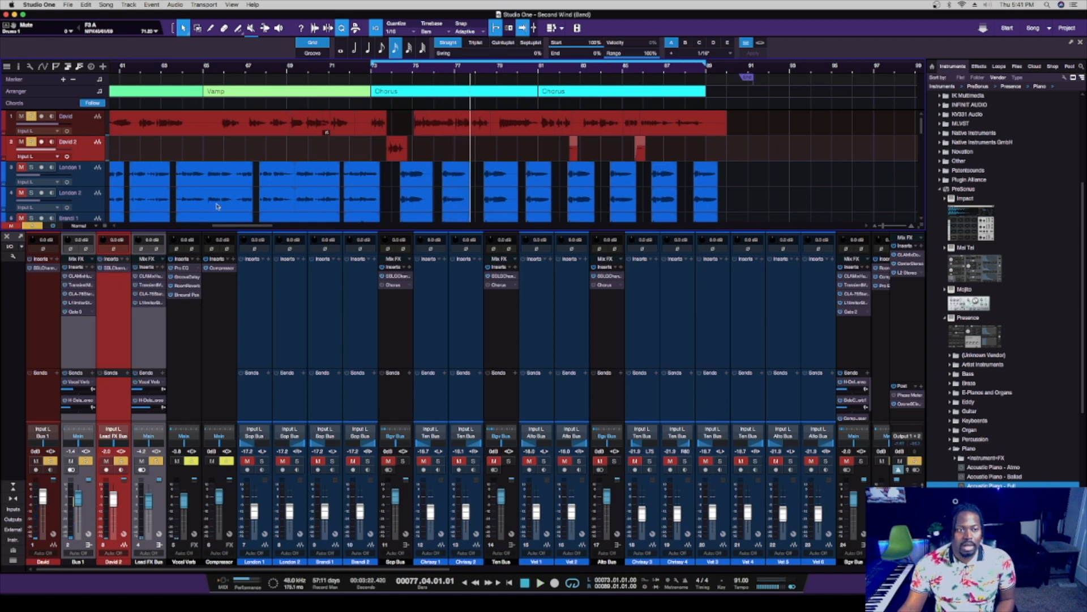
Play the chorus from bar 73 with the inserts and sends of the four lead vocal channels enabled again
click(371, 71)
key(space)
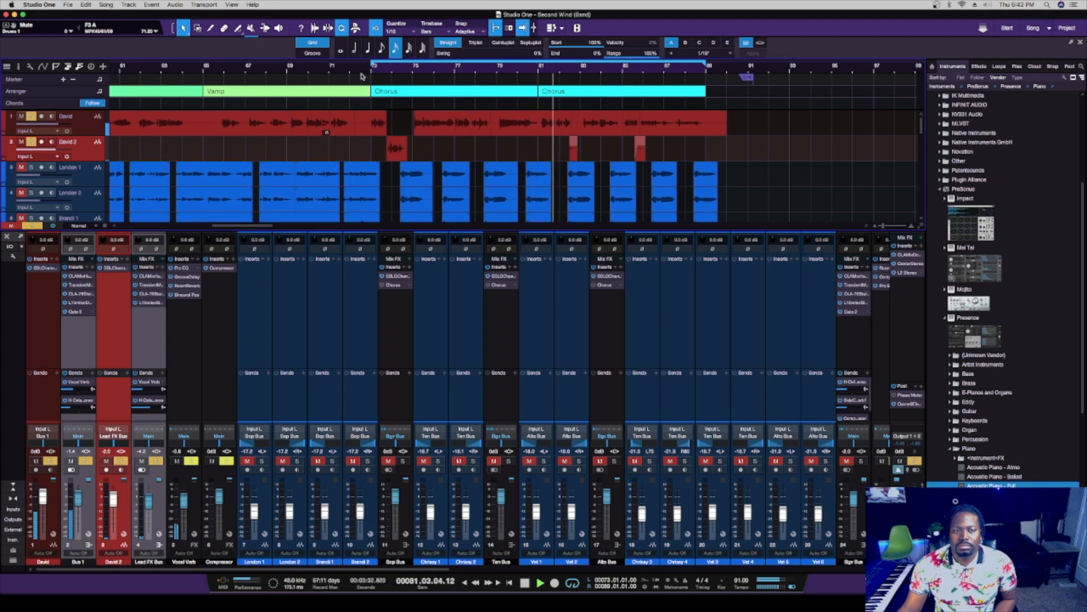
click(115, 308)
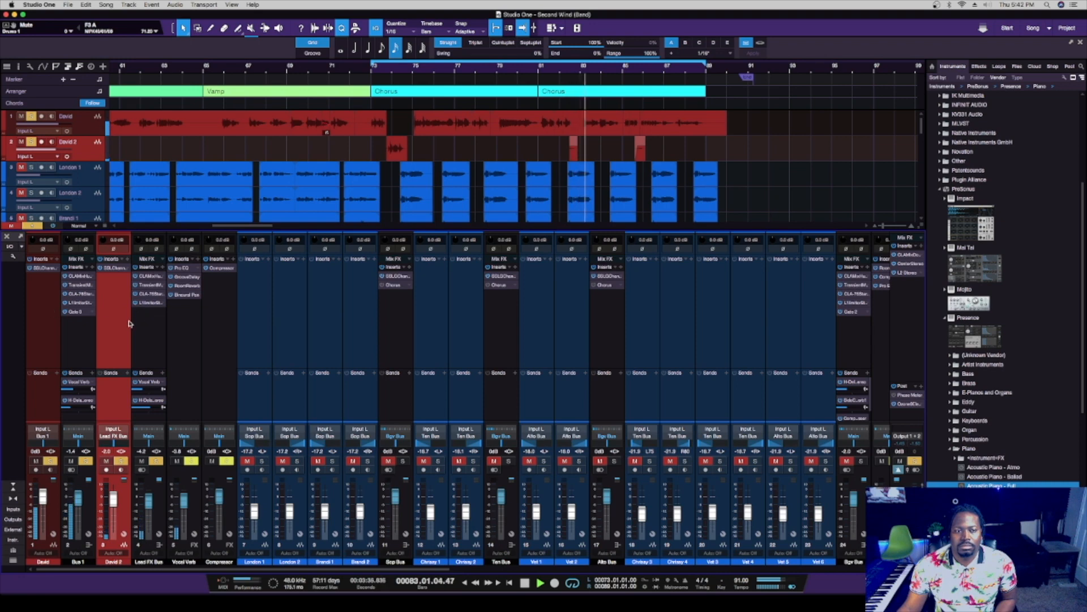
click(35, 317)
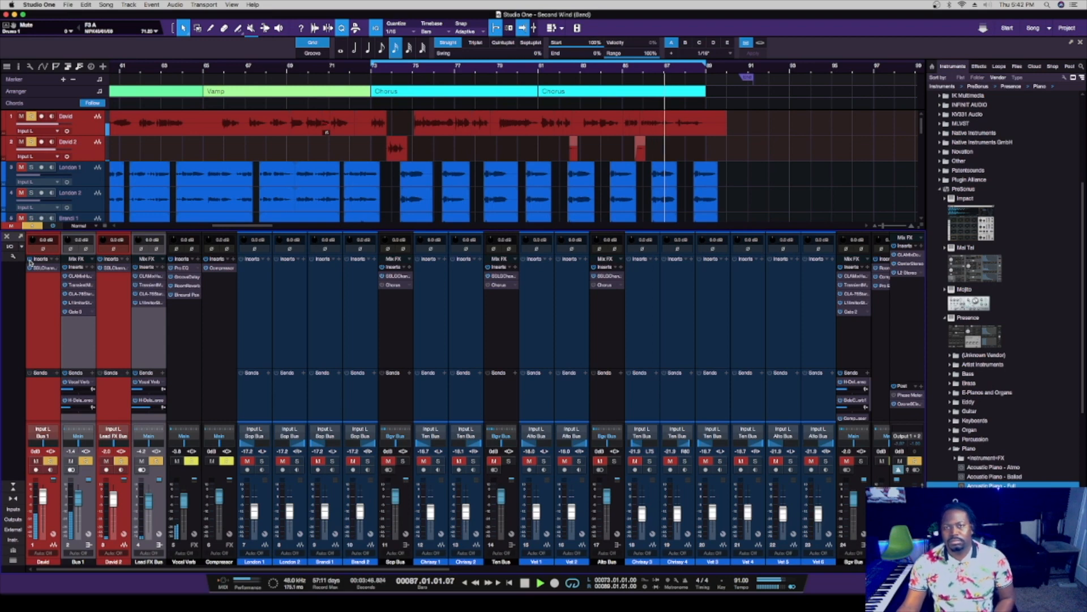
key(space)
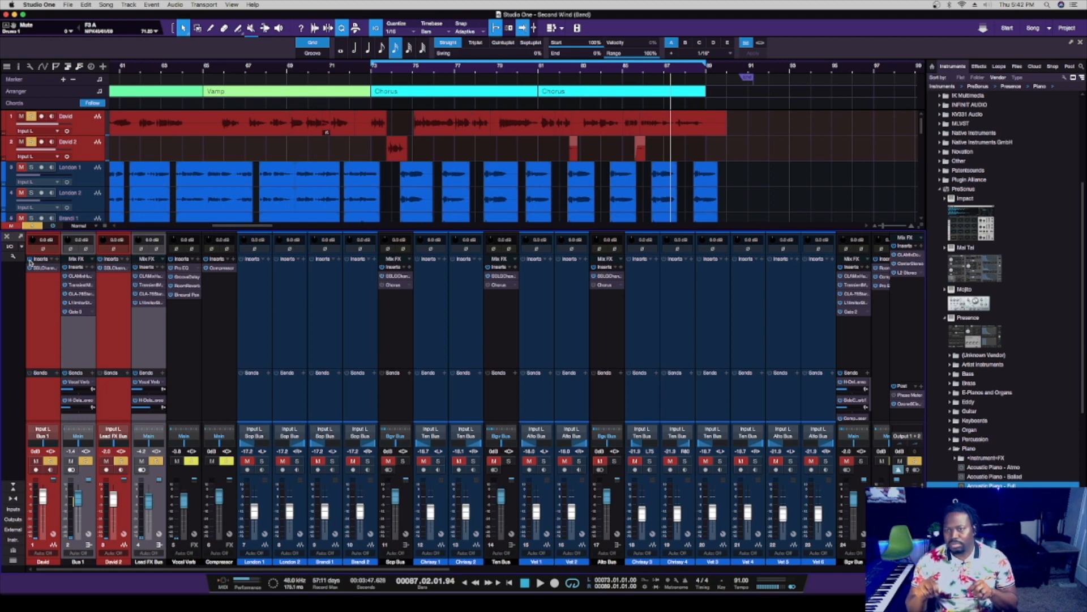
Open the CLA MixHub on Bus 1 and examine its high-mid EQ gain and frequency settings
click(81, 277)
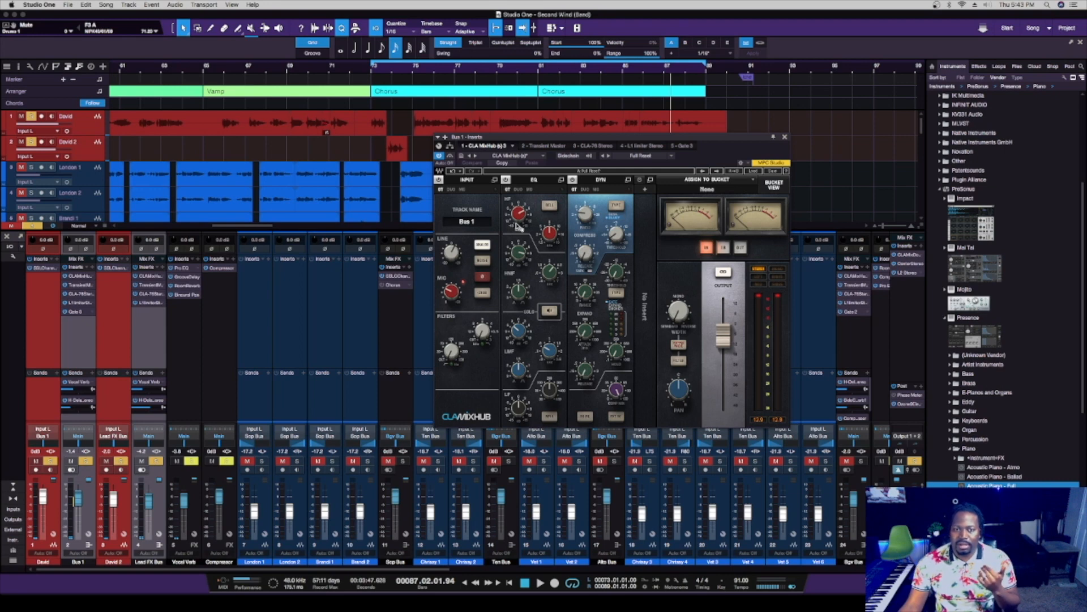
mouse_move(520, 256)
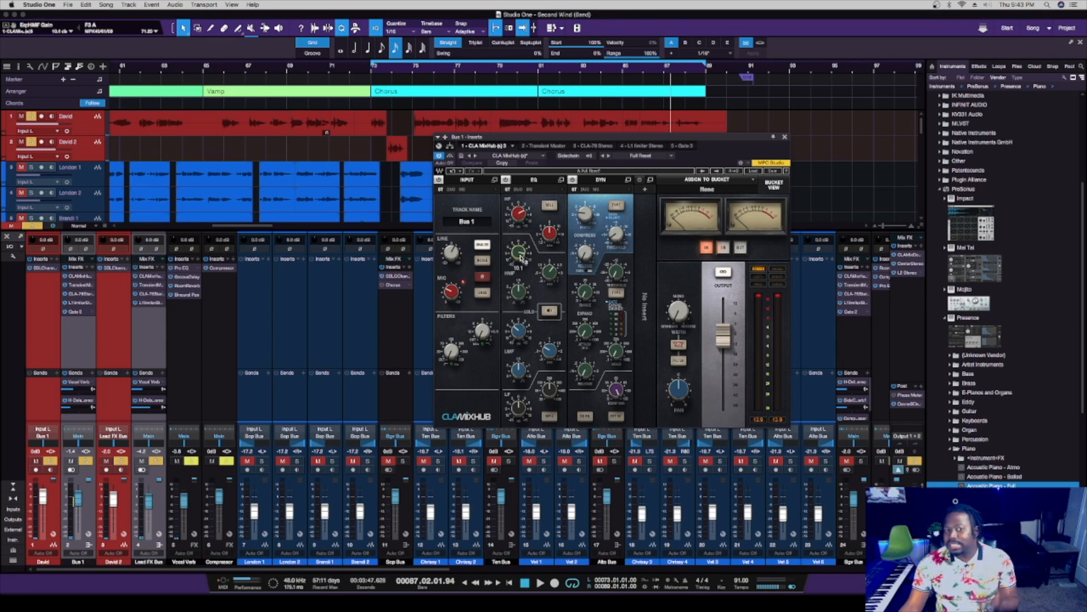
mouse_move(547, 273)
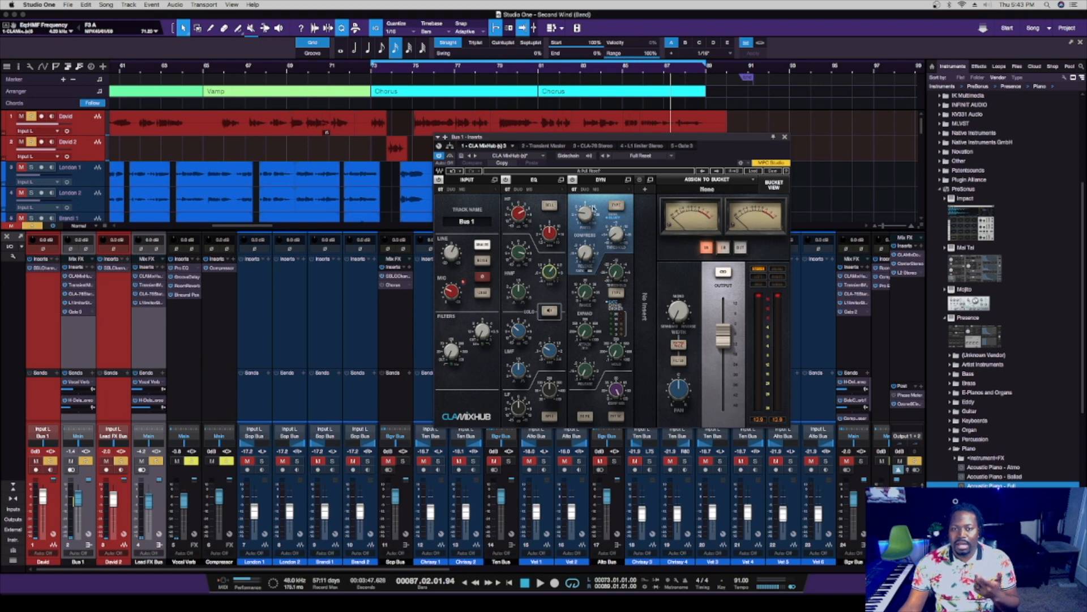